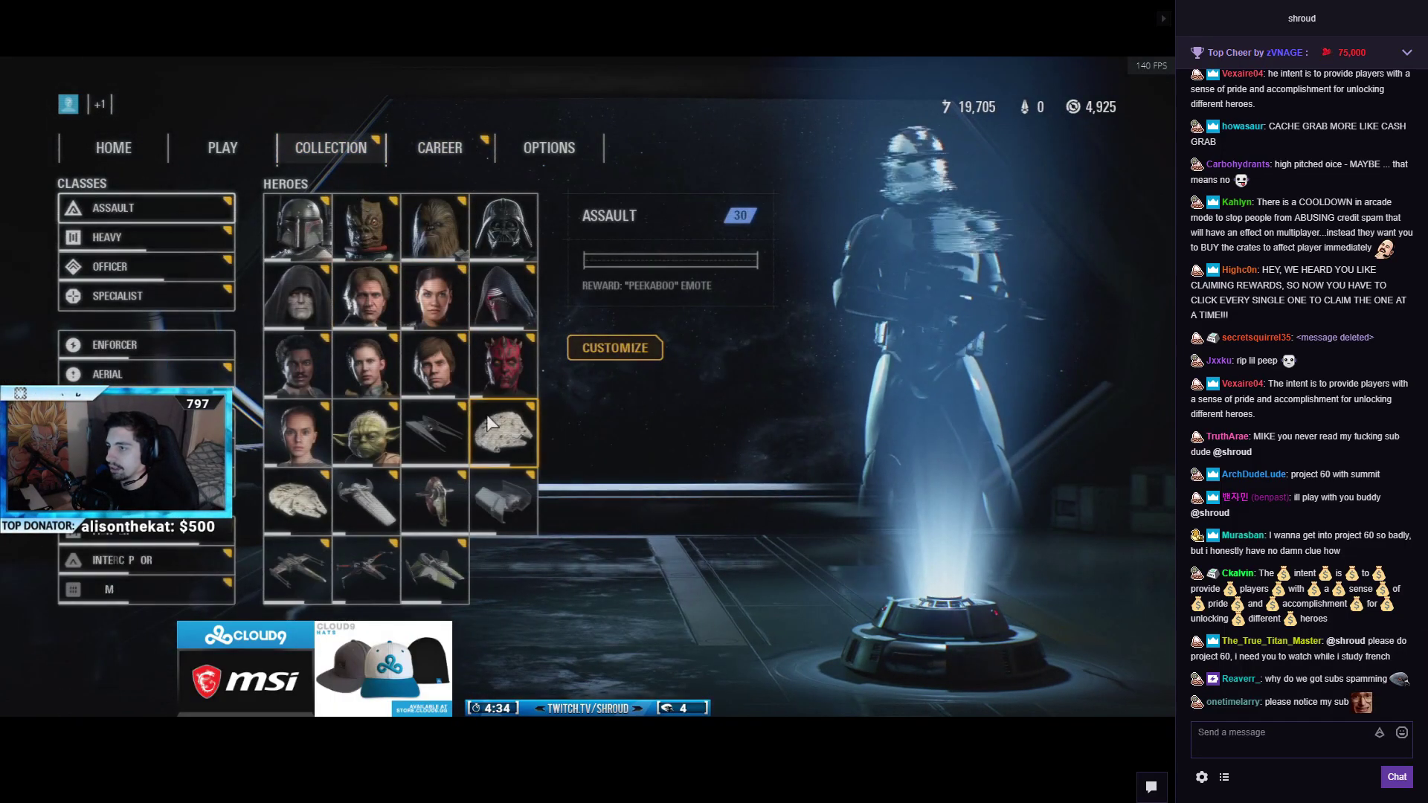
# Step: Select the Iden Versio portrait and open her hero customization page
pyautogui.click(445, 299)
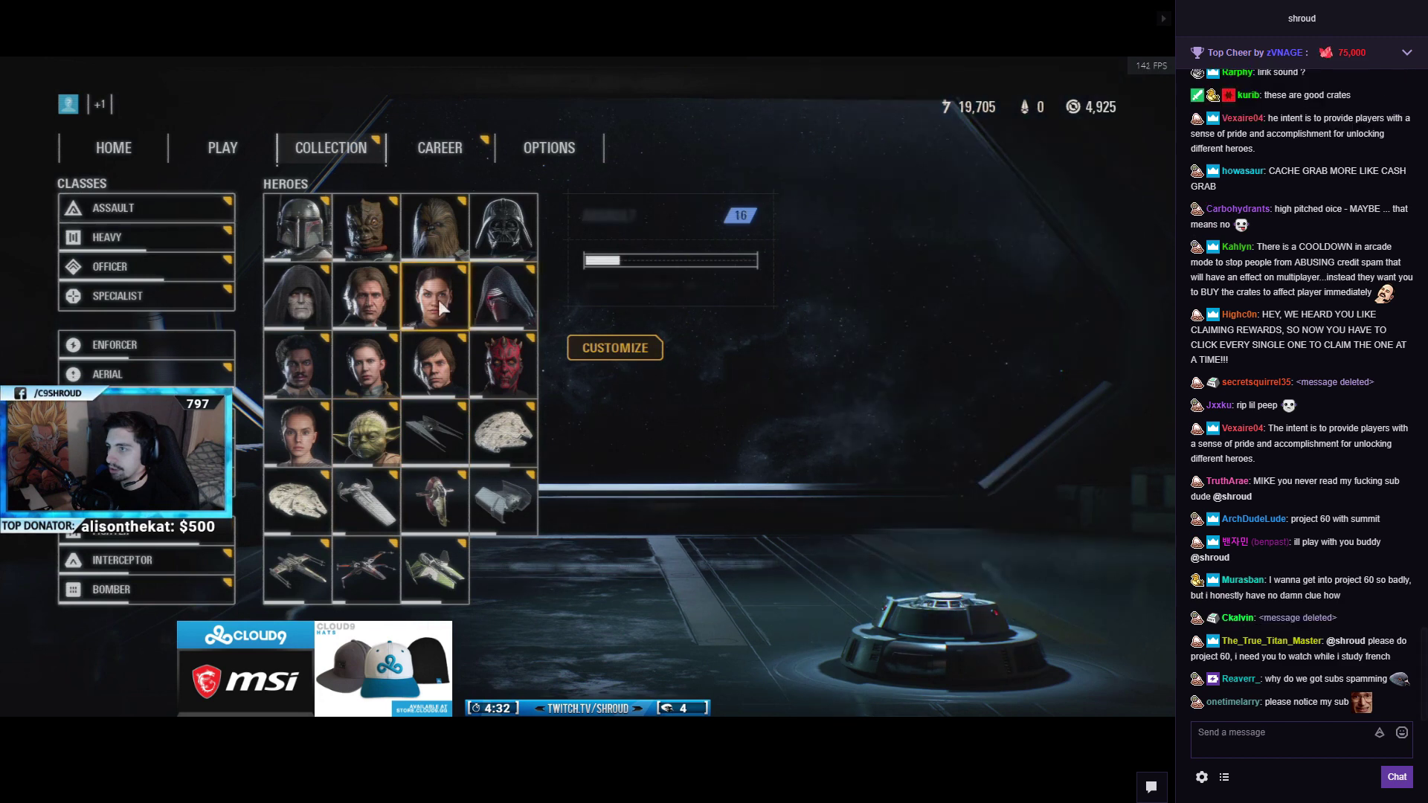
pyautogui.click(638, 346)
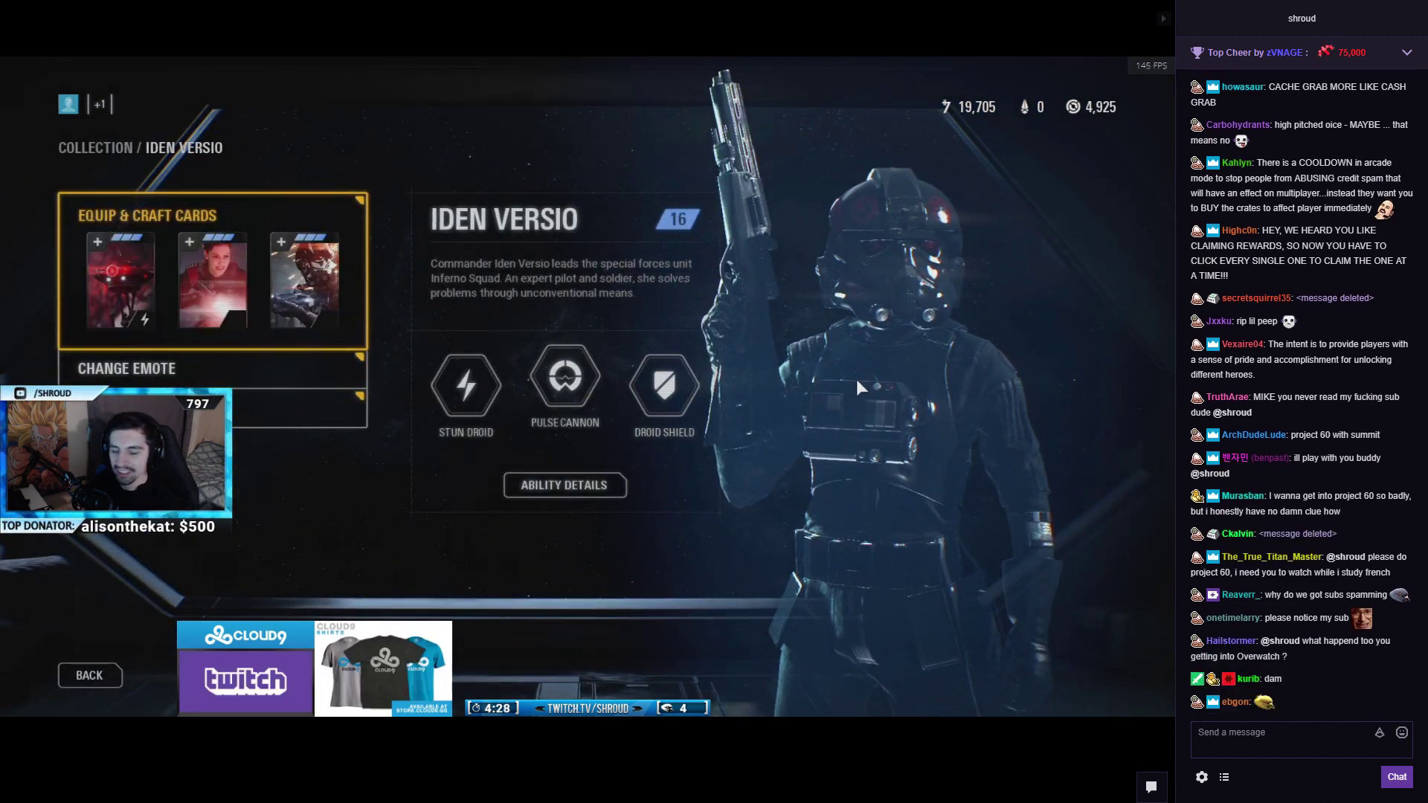
# Step: Show Iden Versio's Equip & Craft Cards view before switching to the Twitch dashboard
pyautogui.click(261, 290)
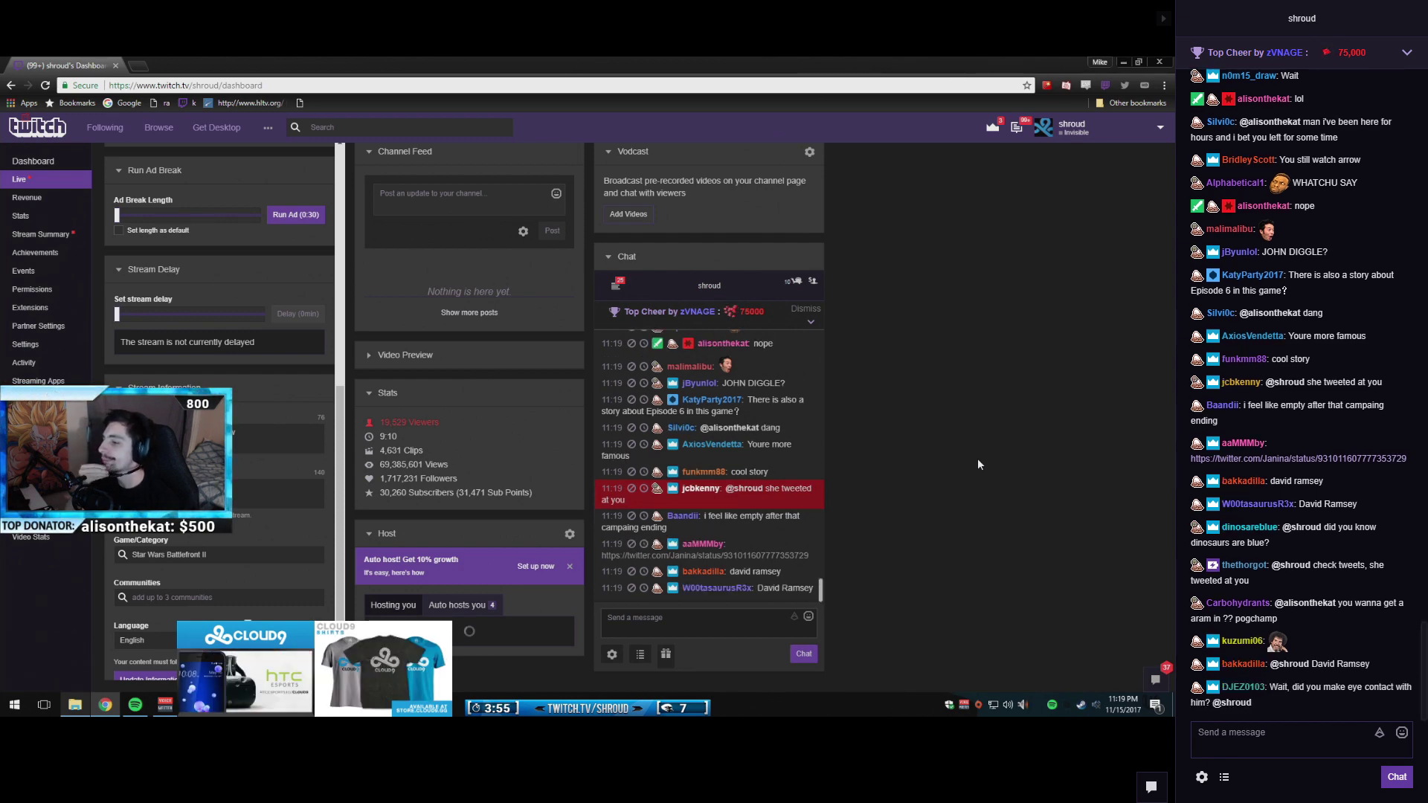
pyautogui.click(797, 510)
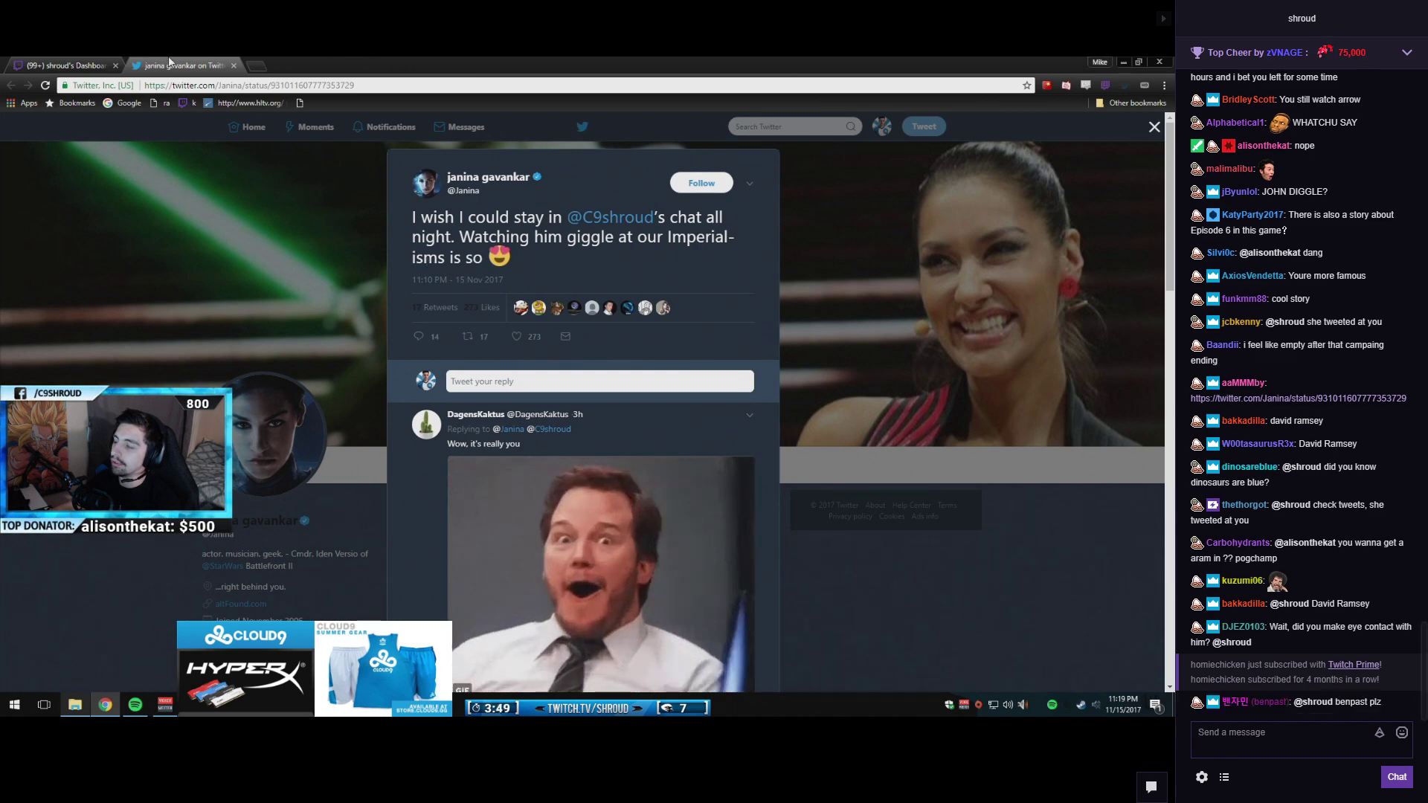
pyautogui.hotkey('ctrl', 'w')
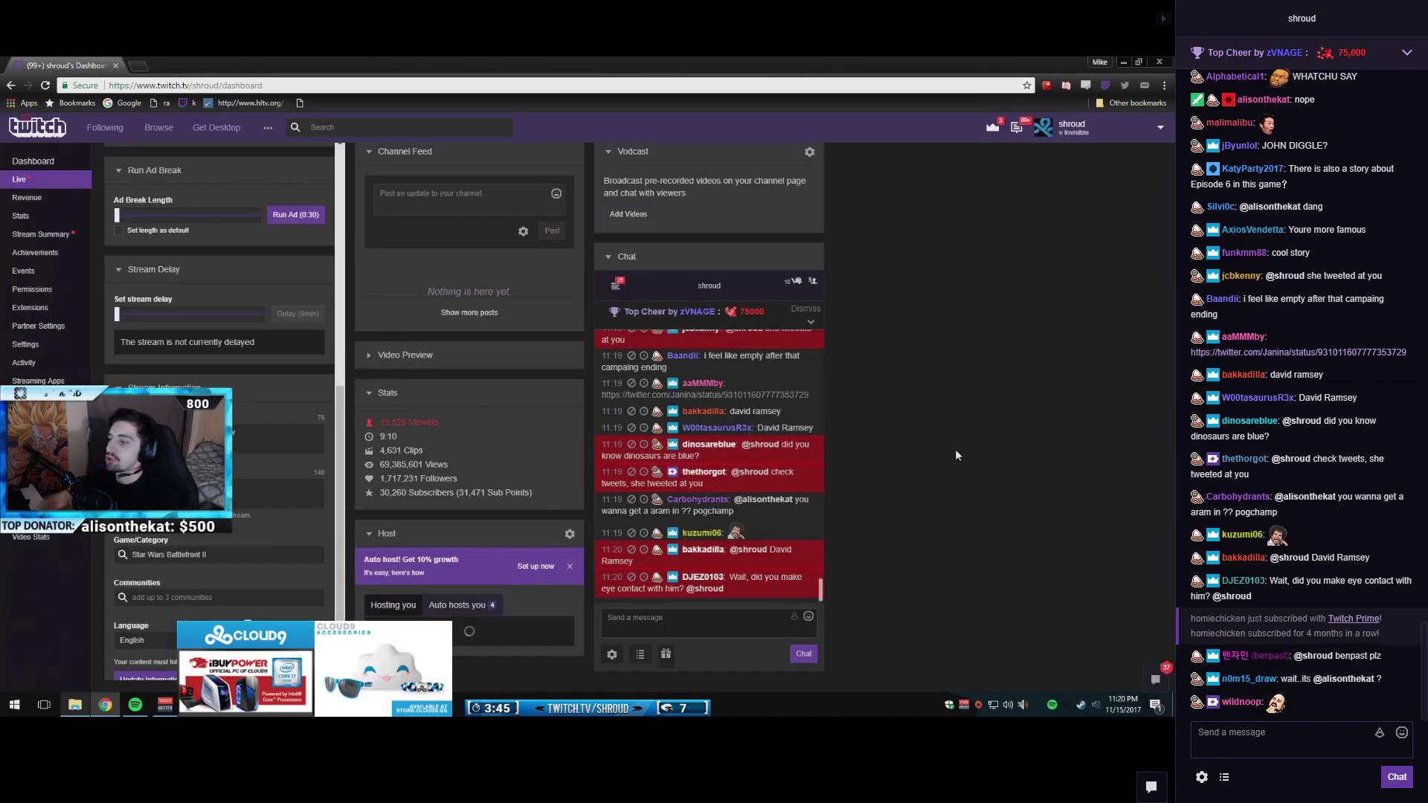